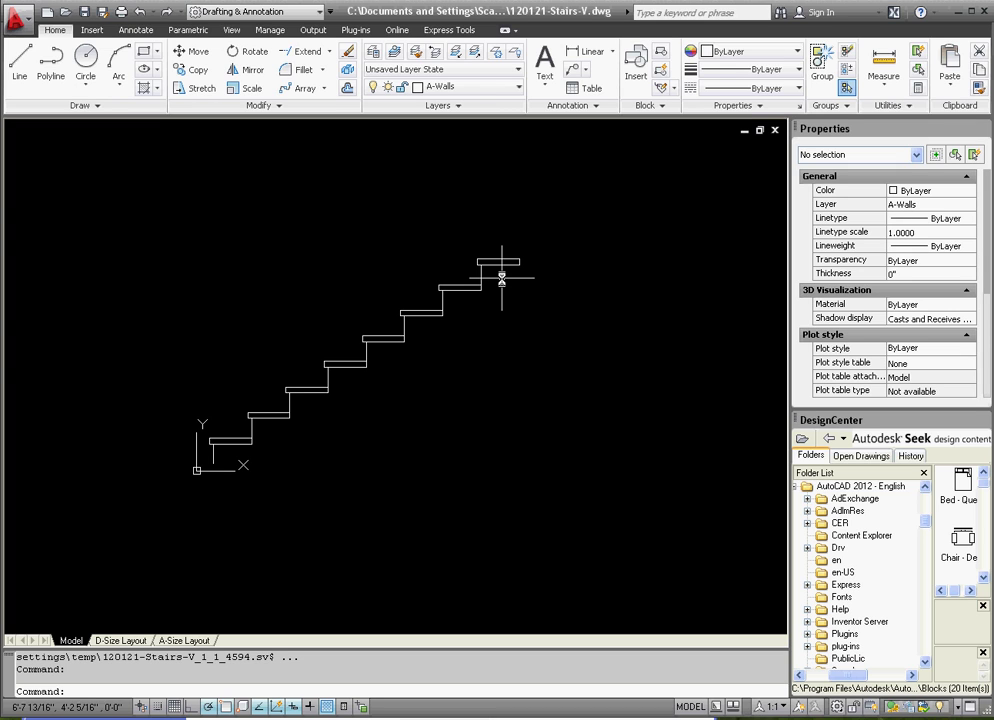
# Erase the seven upper stair units with a crossing window, leaving only the bottom tread-and-riser block
pyautogui.click(548, 437)
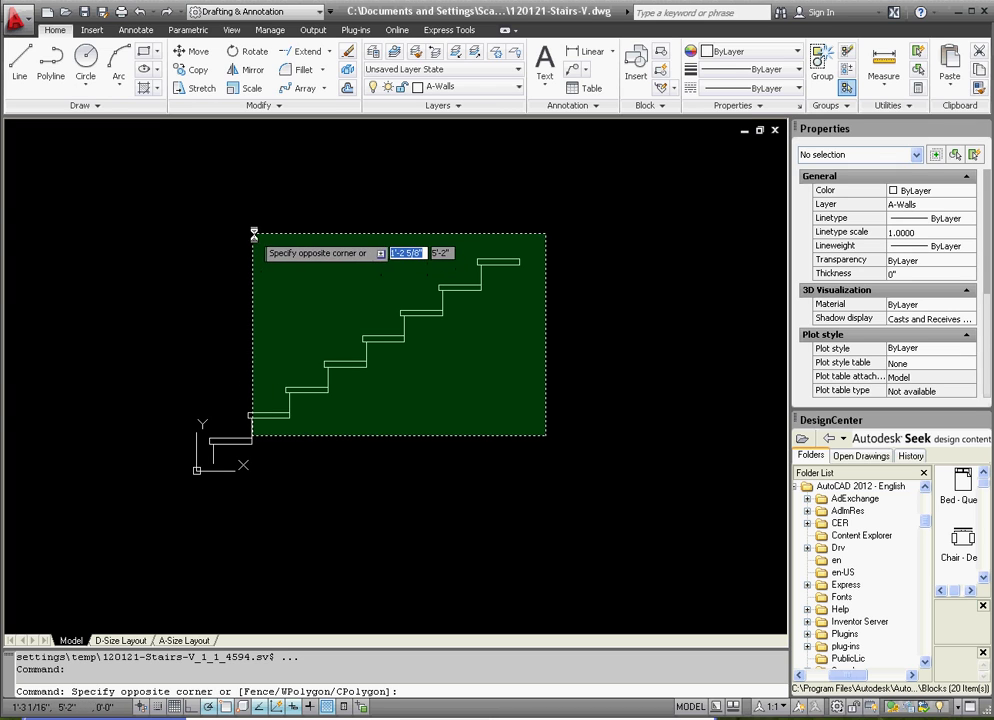
pyautogui.click(262, 233)
pyautogui.press('Delete')
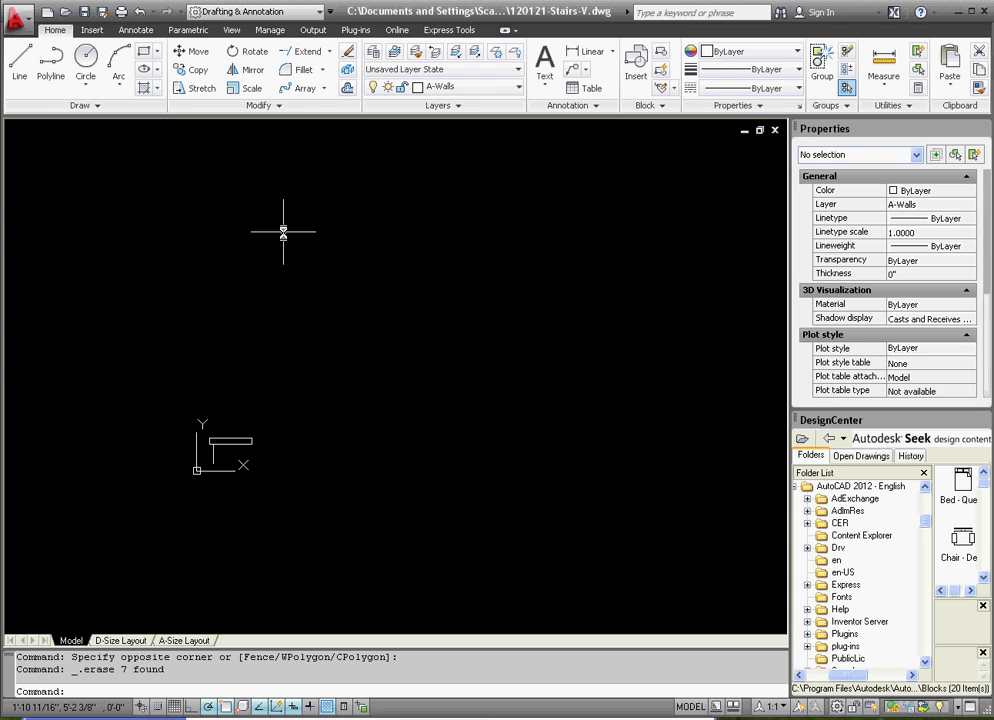
pyautogui.scroll(4, 179, 423)
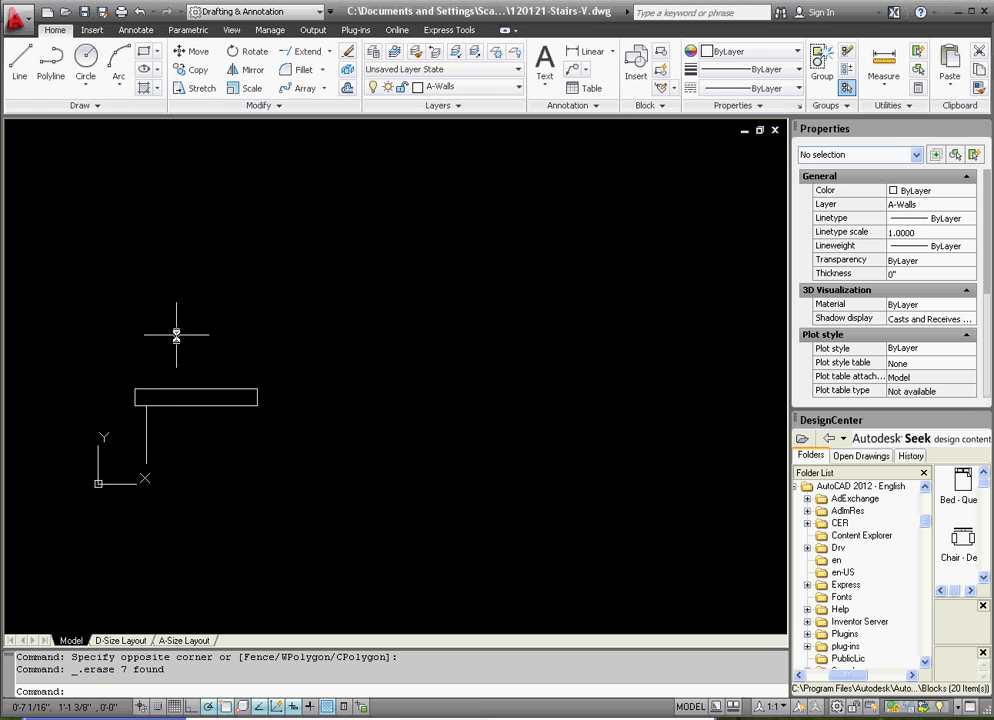
pyautogui.scroll(2, 165, 426)
pyautogui.click(182, 423)
pyautogui.click(147, 366)
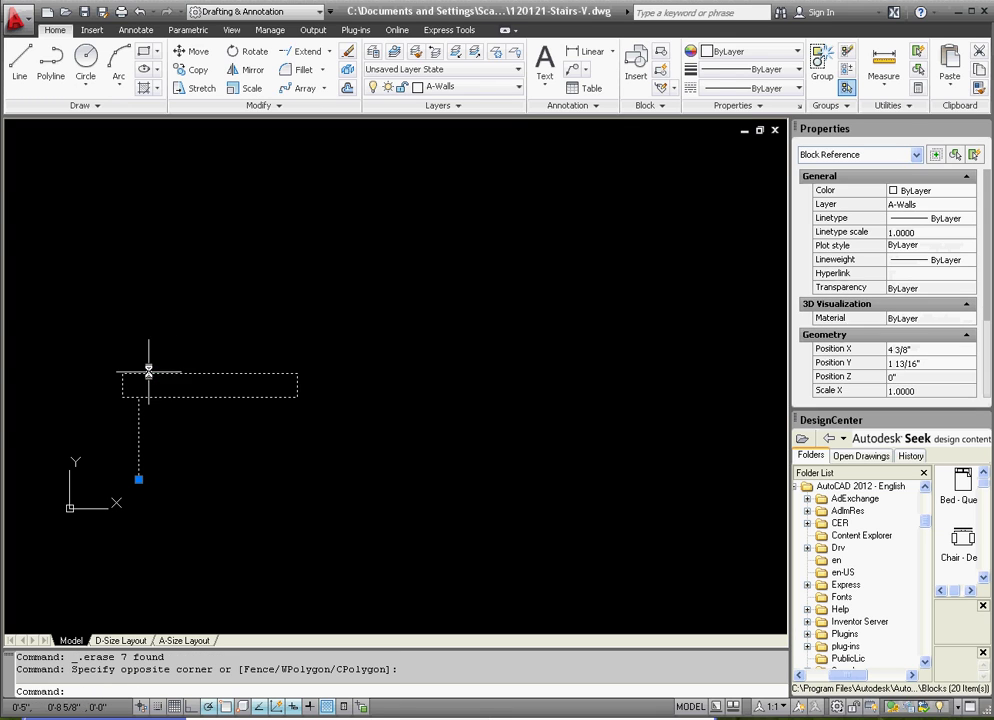
pyautogui.press('Escape')
pyautogui.press('Escape')
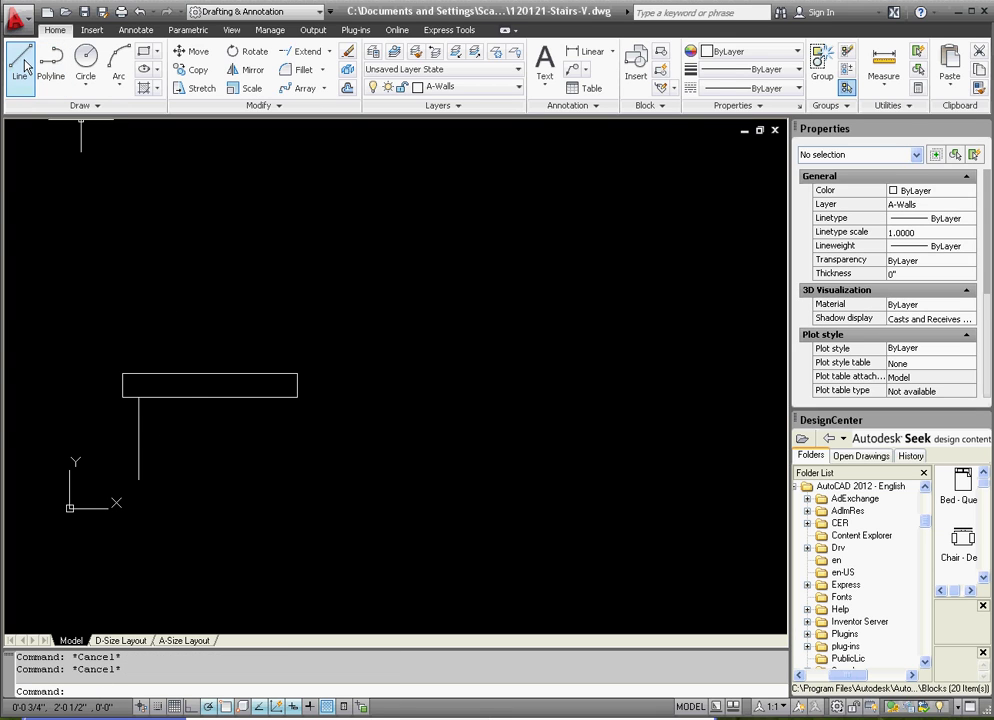
# Draw a diagonal line from the riser's bottom endpoint to the tread's far endpoint
pyautogui.click(20, 62)
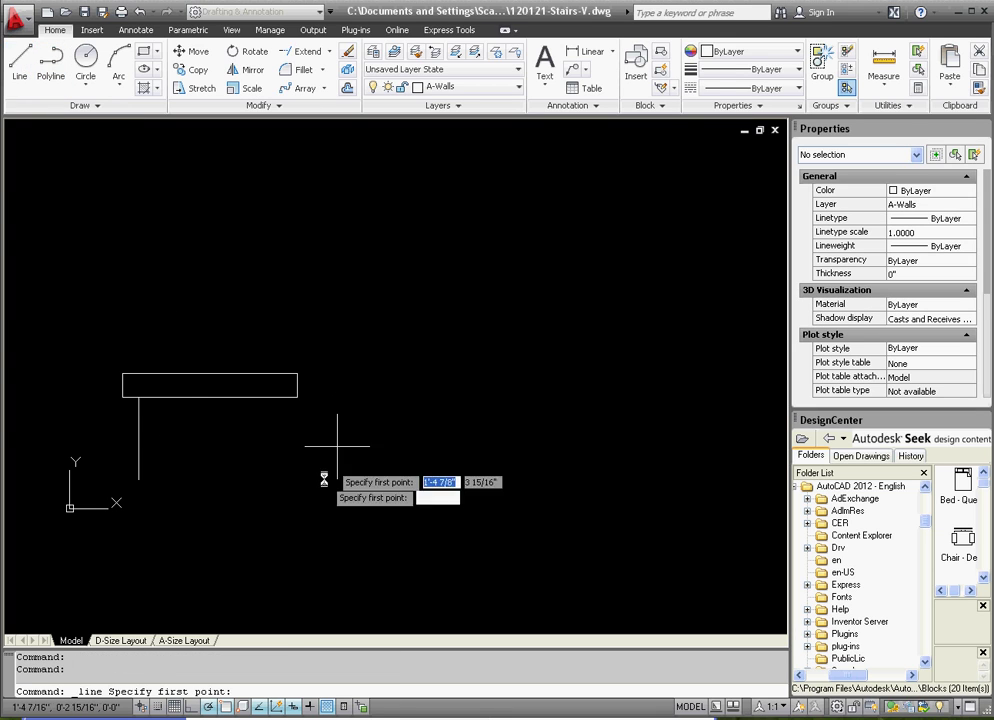
pyautogui.click(139, 479)
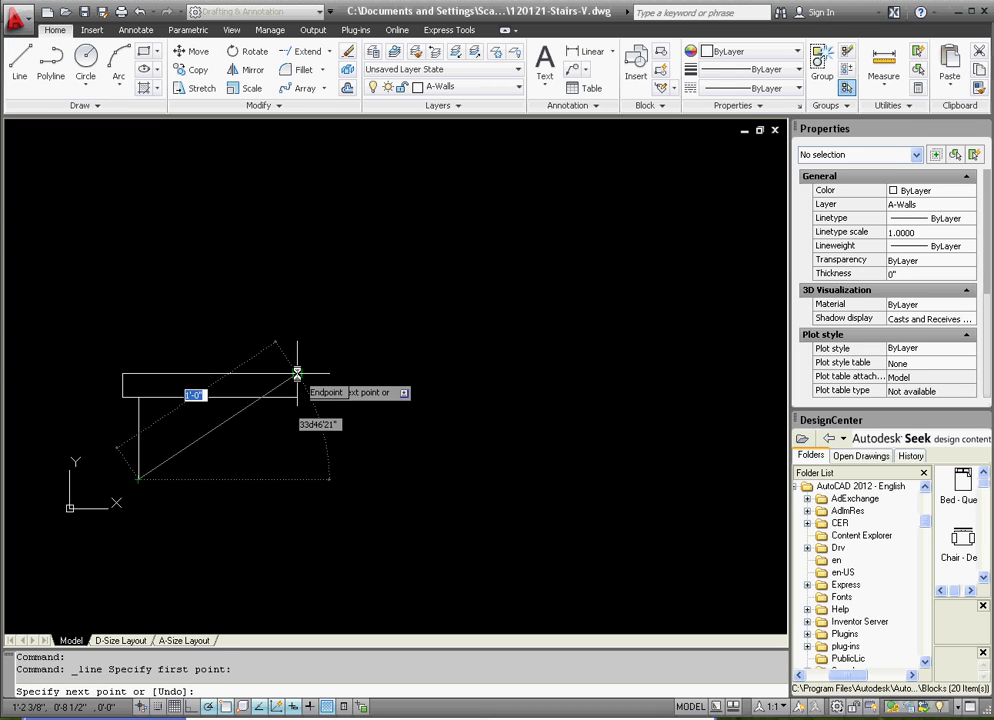
pyautogui.click(297, 373)
pyautogui.press('Escape')
pyautogui.scroll(-3, 275, 456)
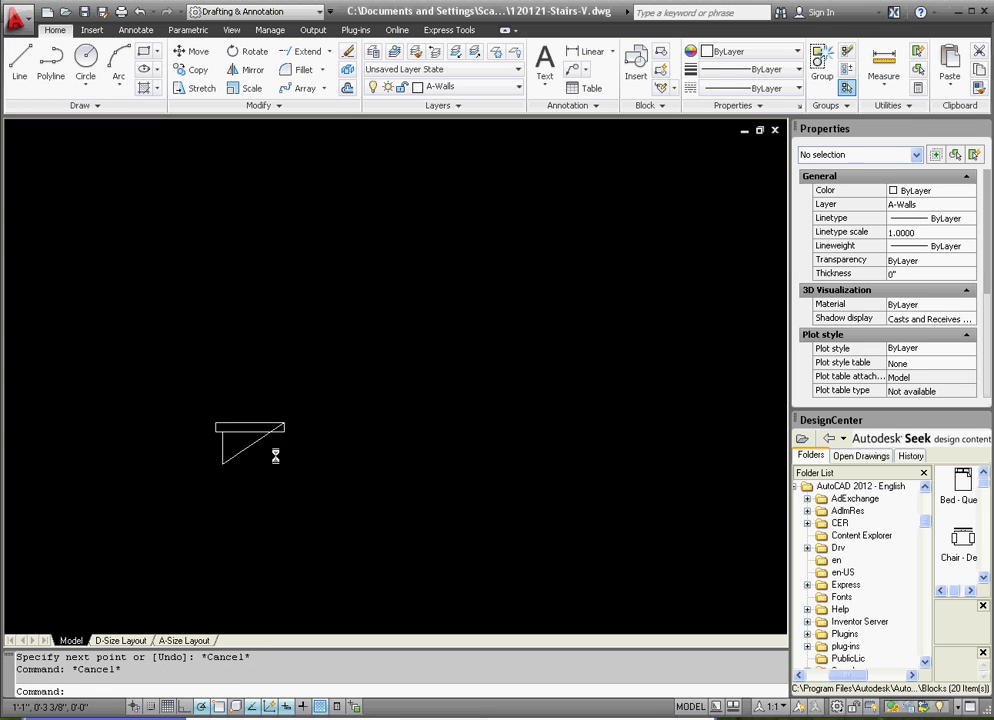
# Draw a long vertical line off to the upper right of the stair unit
pyautogui.scroll(-3, 290, 450)
pyautogui.scroll(1, 520, 360)
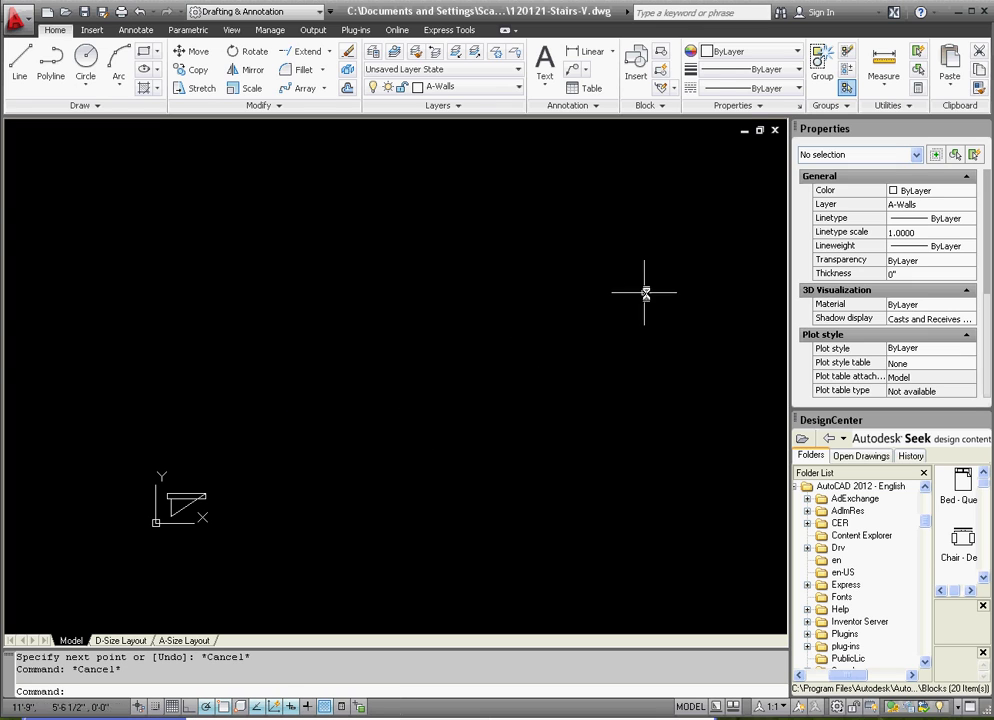
pyautogui.scroll(-2, 610, 305)
pyautogui.scroll(1, 700, 170)
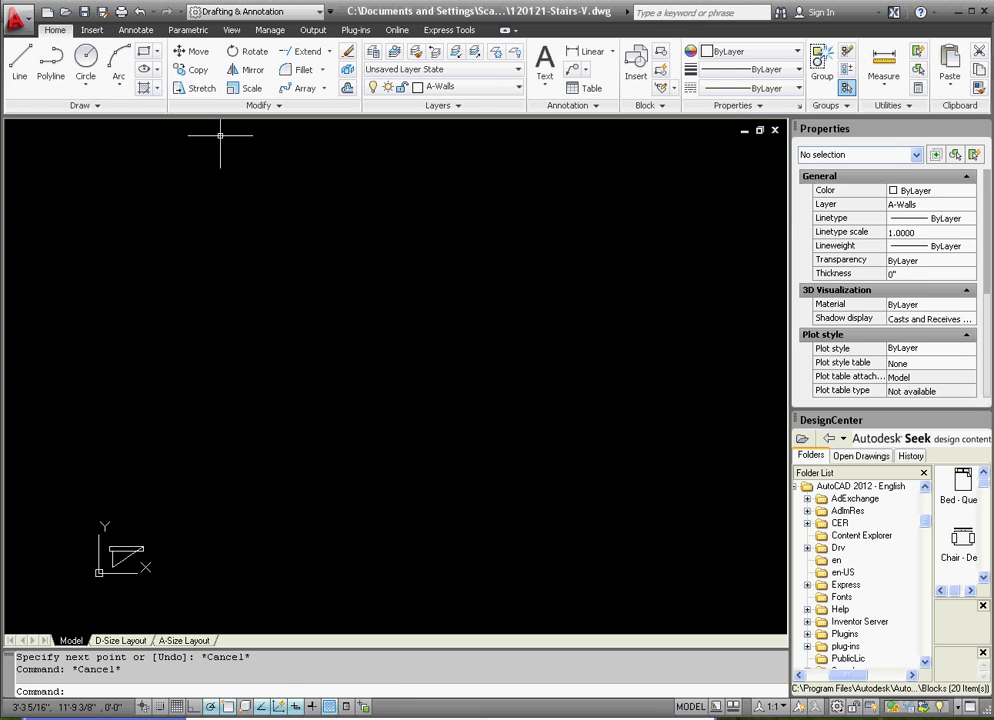
pyautogui.press('space')
pyautogui.click(613, 138)
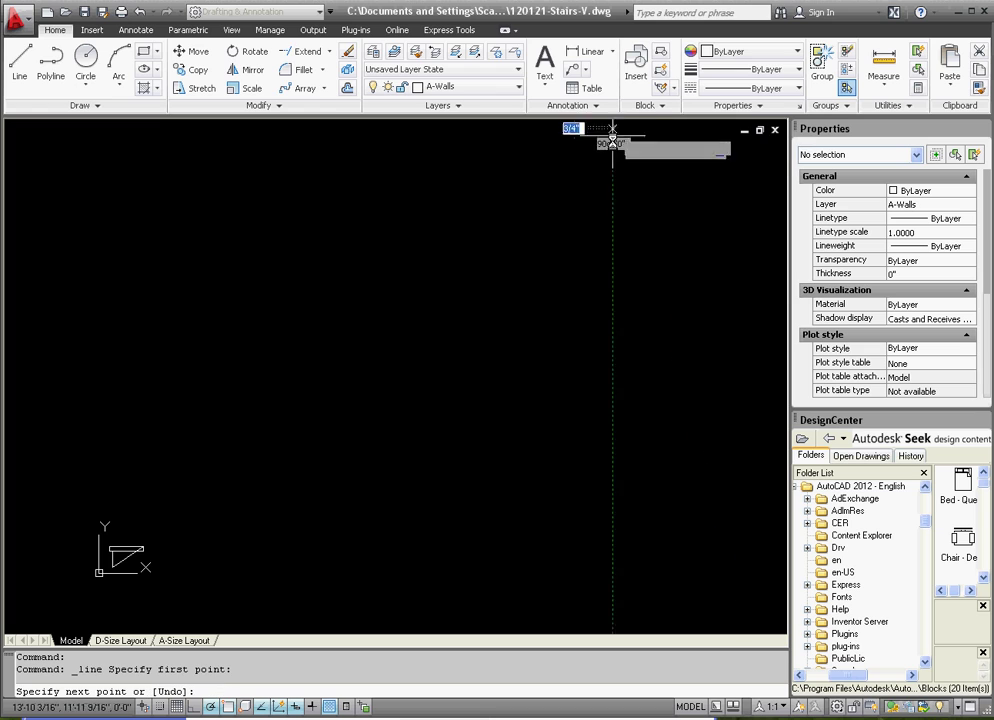
pyautogui.click(613, 455)
pyautogui.press('Escape')
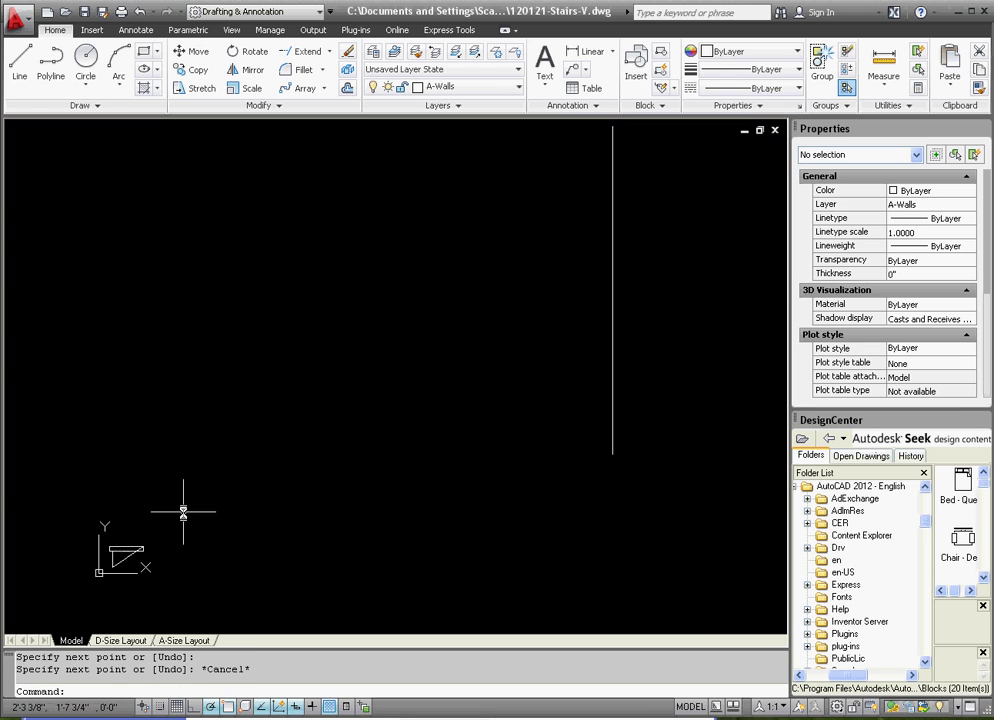
pyautogui.press('Escape')
pyautogui.press('Escape')
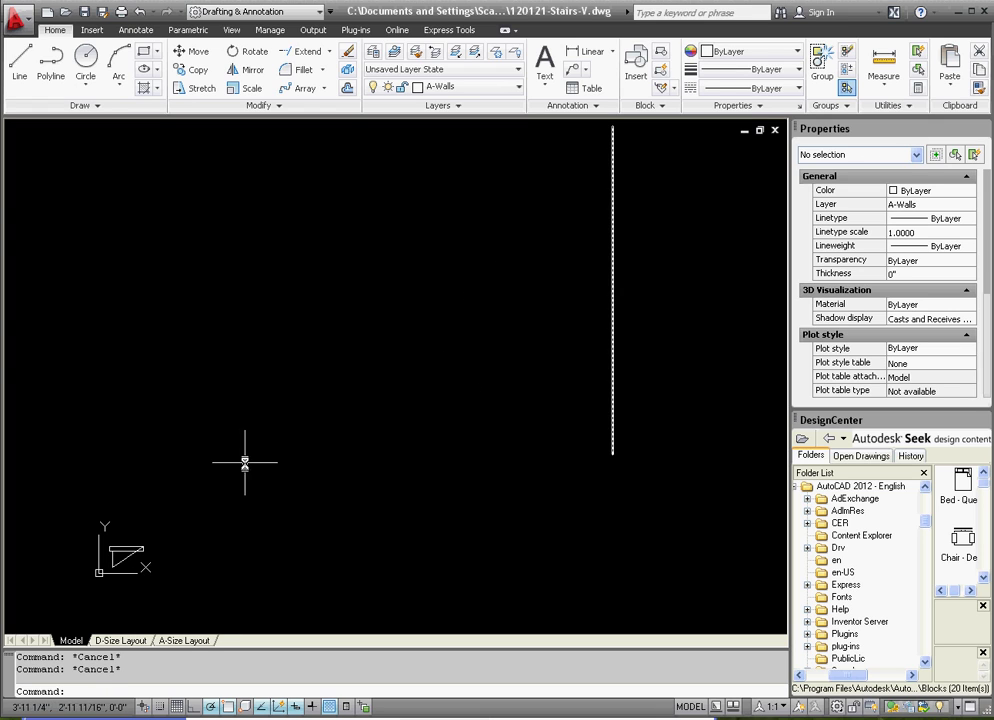
# Select the diagonal line and try stretching its top grip, then cancel
pyautogui.click(124, 557)
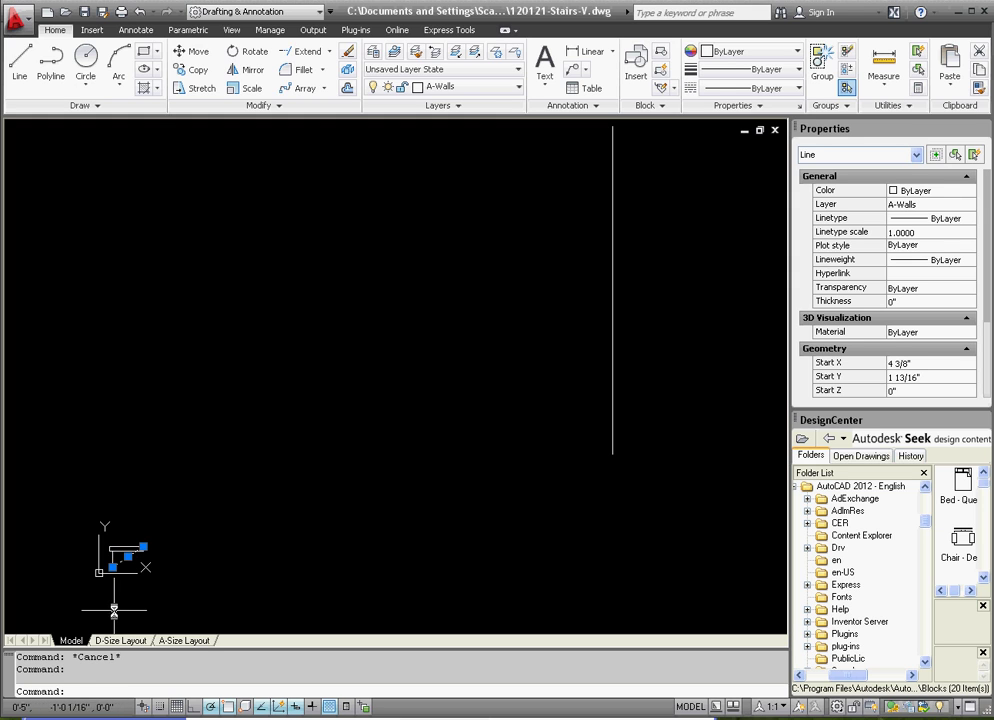
pyautogui.scroll(8, 118, 595)
pyautogui.click(243, 368)
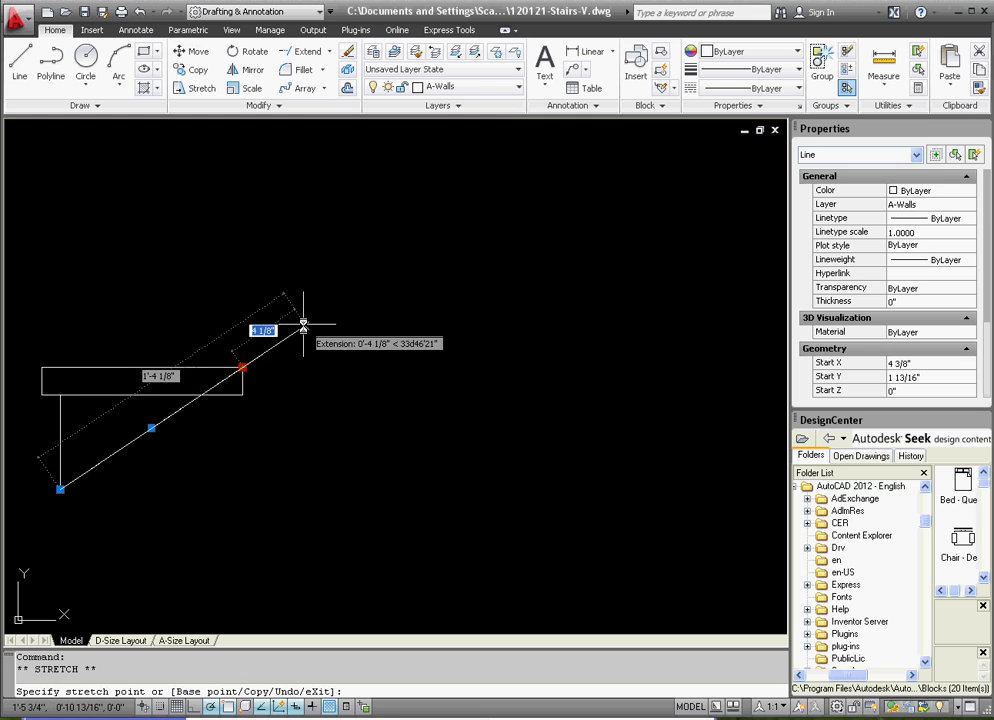
pyautogui.press('Escape')
pyautogui.press('Escape')
pyautogui.scroll(-5, 288, 440)
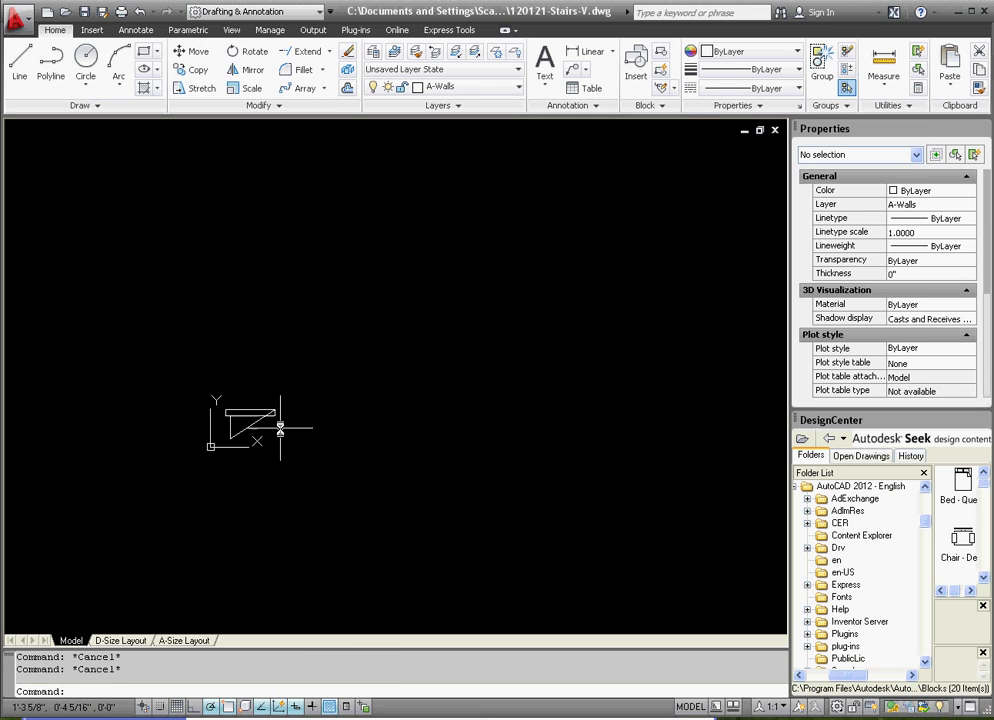
pyautogui.scroll(3, 665, 268)
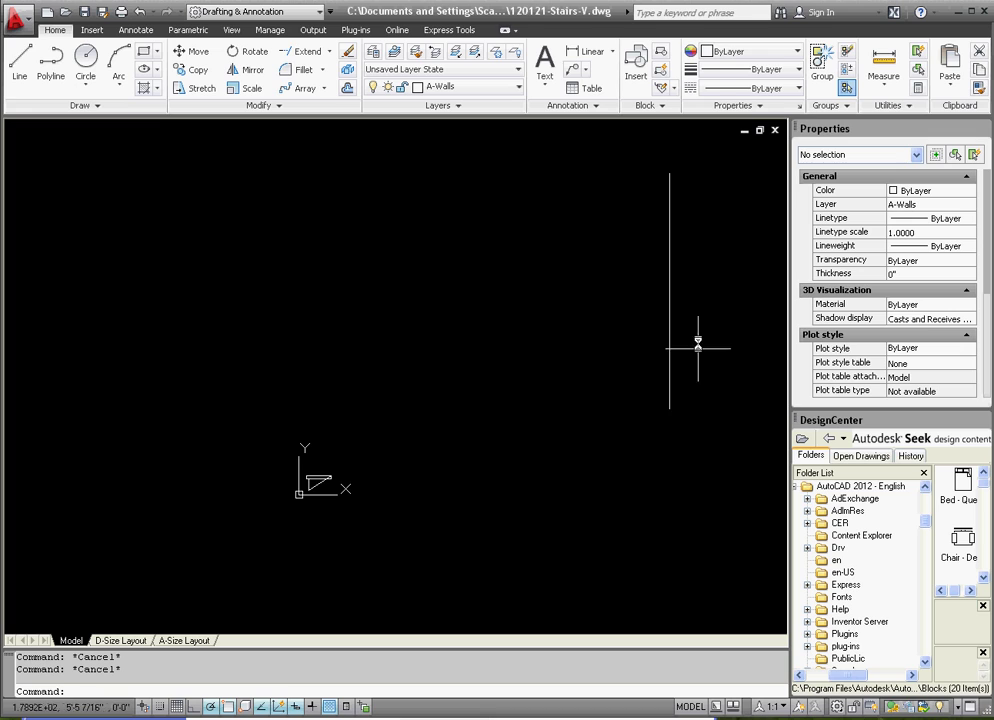
pyautogui.scroll(2, 692, 325)
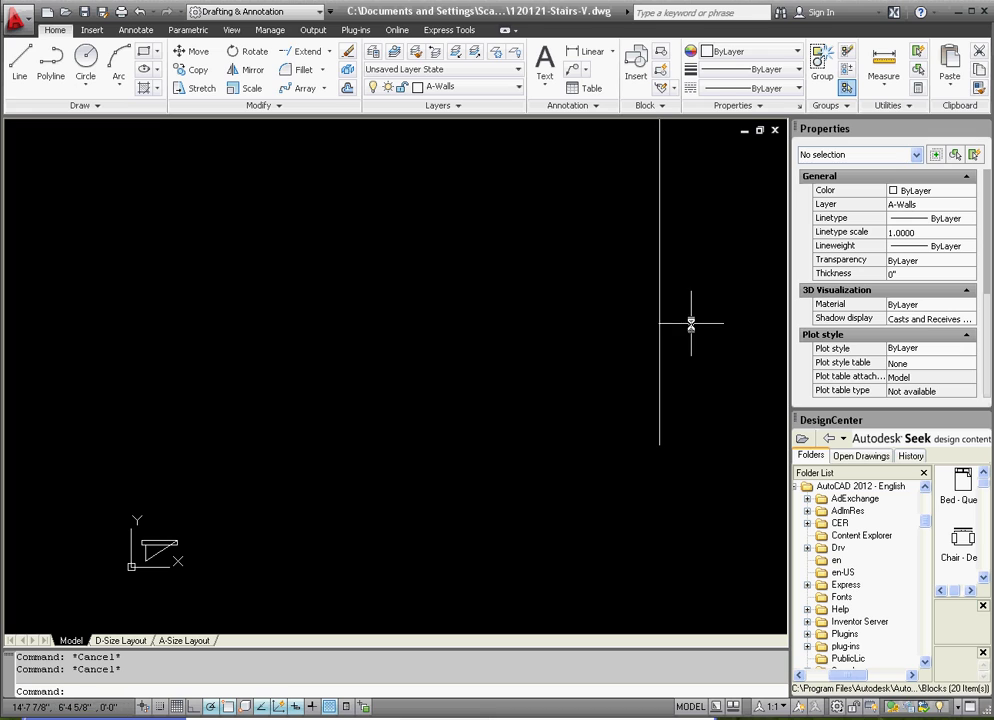
# Extend the diagonal line up to the vertical line as its boundary edge
pyautogui.click(303, 57)
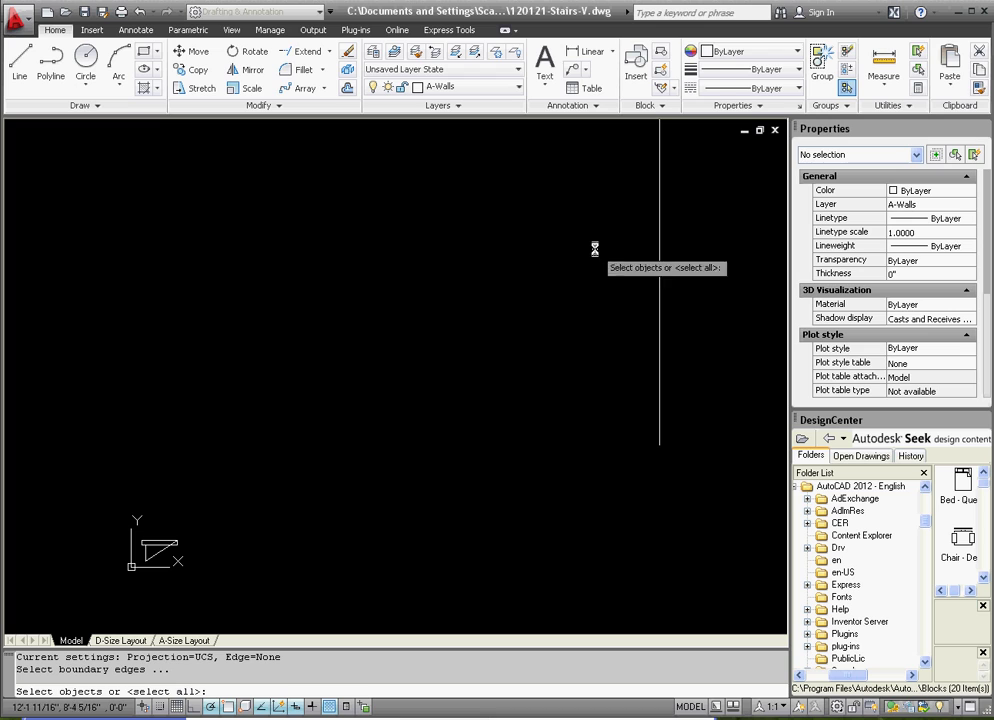
pyautogui.click(685, 262)
pyautogui.click(636, 235)
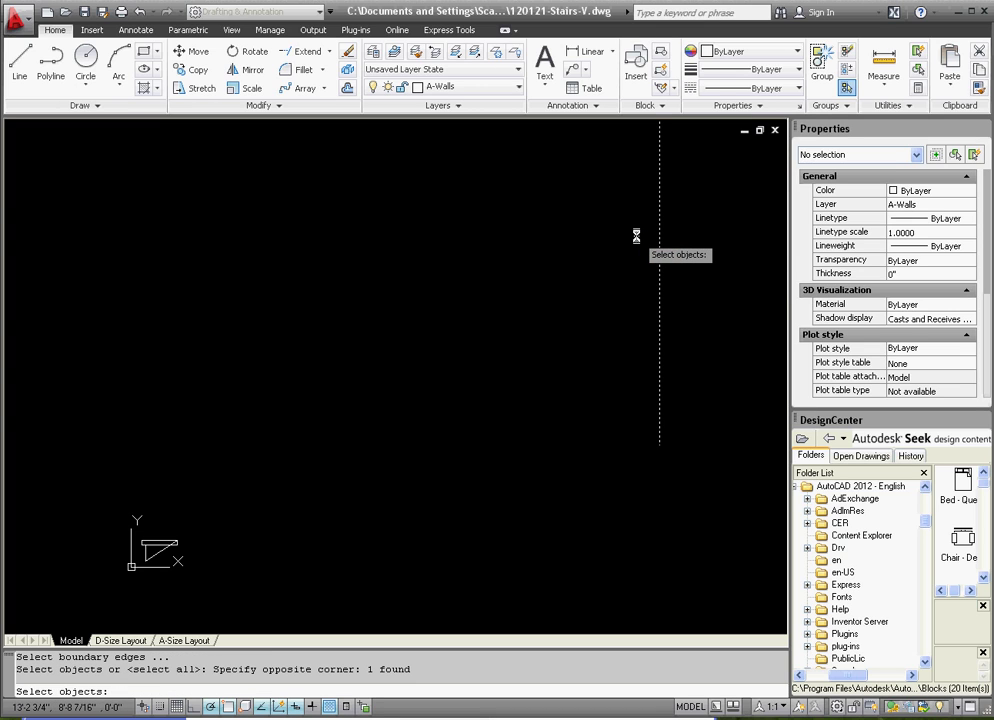
pyautogui.press('Return')
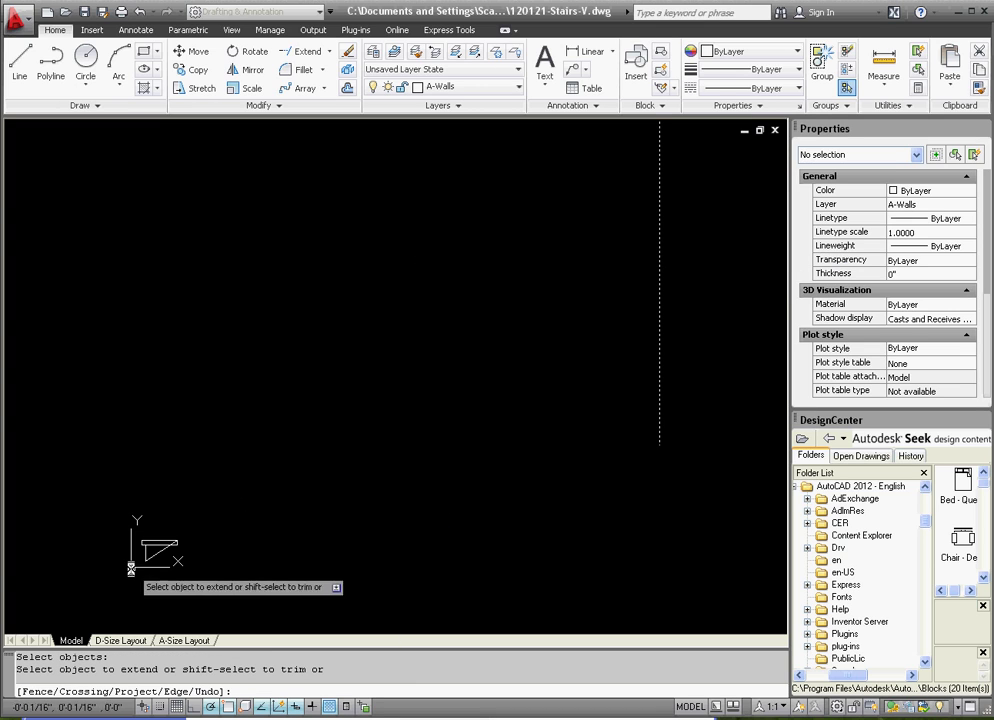
pyautogui.scroll(5, 158, 560)
pyautogui.scroll(3, 140, 570)
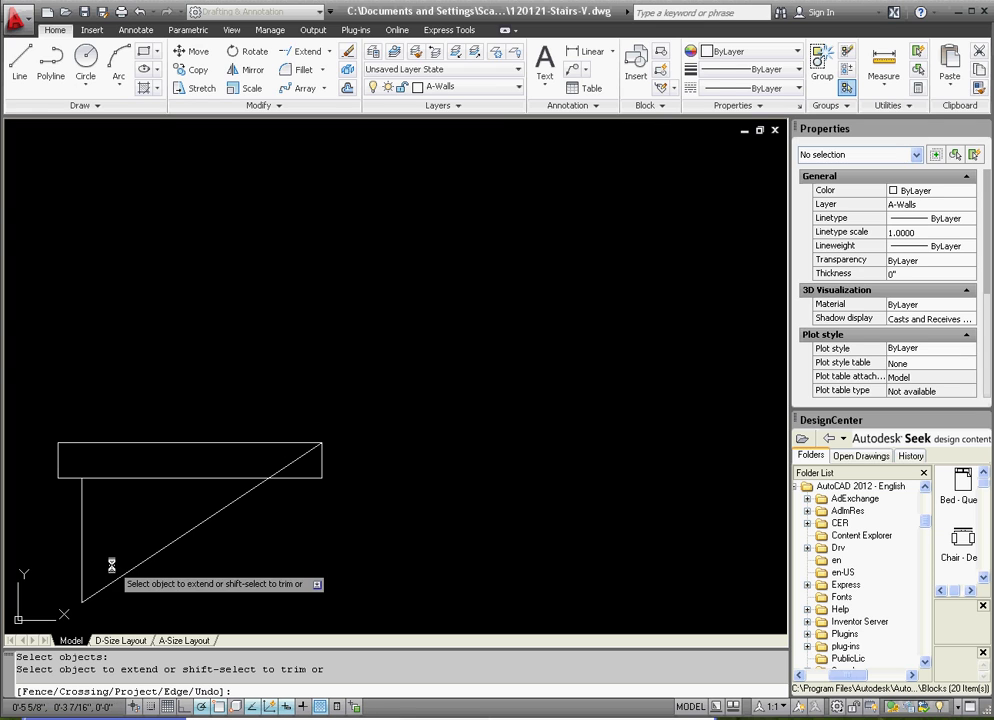
pyautogui.click(240, 497)
pyautogui.scroll(-7, 240, 497)
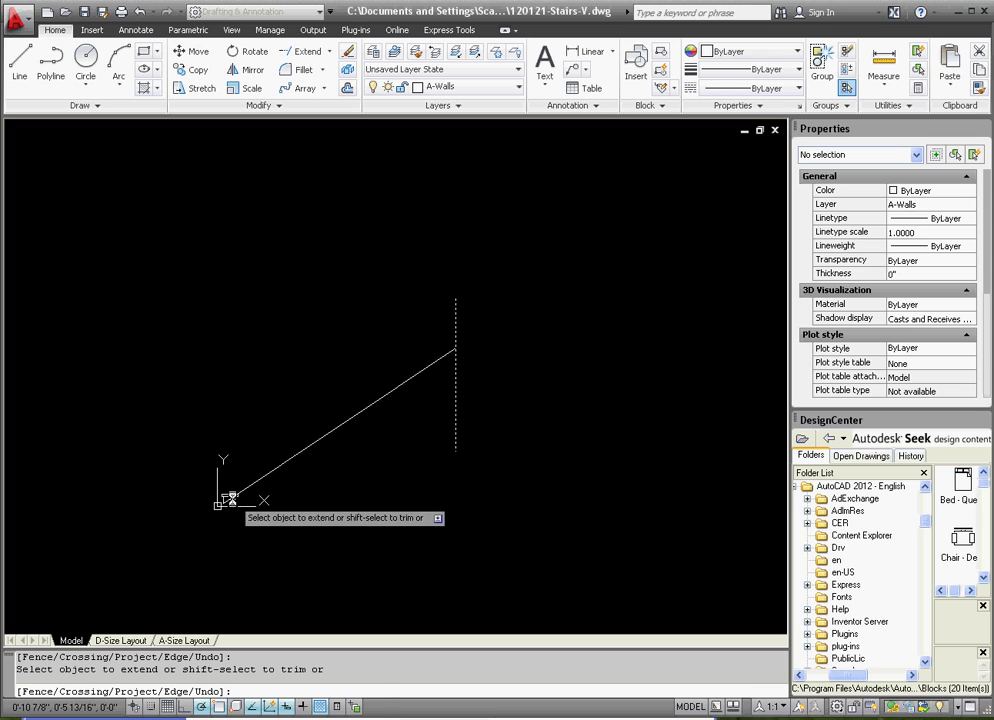
pyautogui.scroll(1, 296, 467)
pyautogui.press('Escape')
pyautogui.press('Escape')
# Window-select and erase the vertical boundary line
pyautogui.click(540, 398)
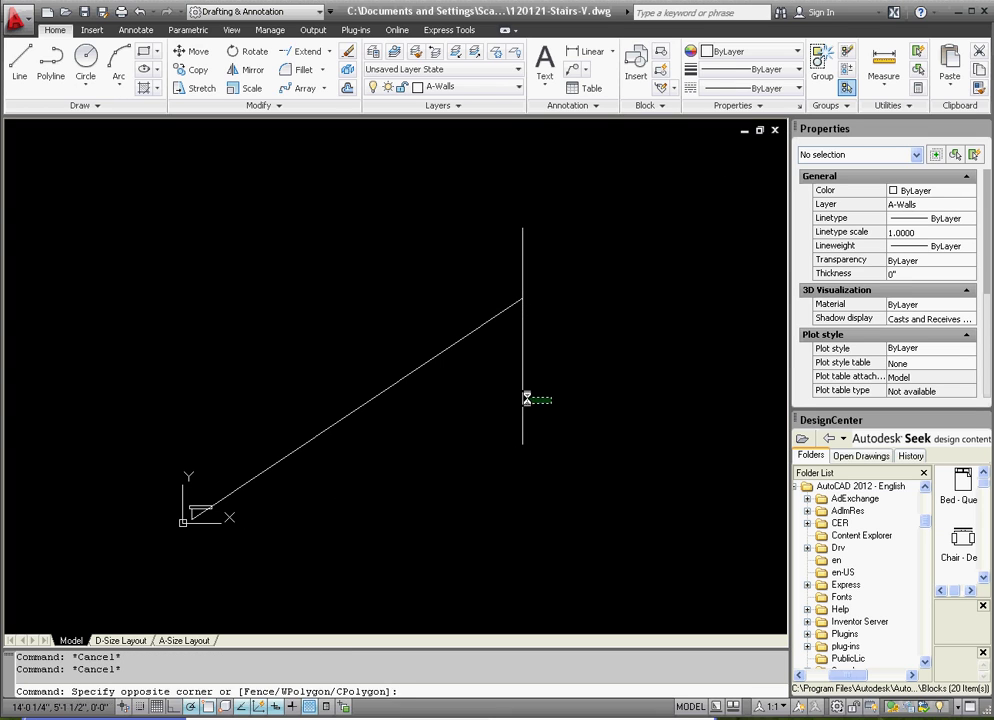
pyautogui.click(496, 388)
pyautogui.press('Delete')
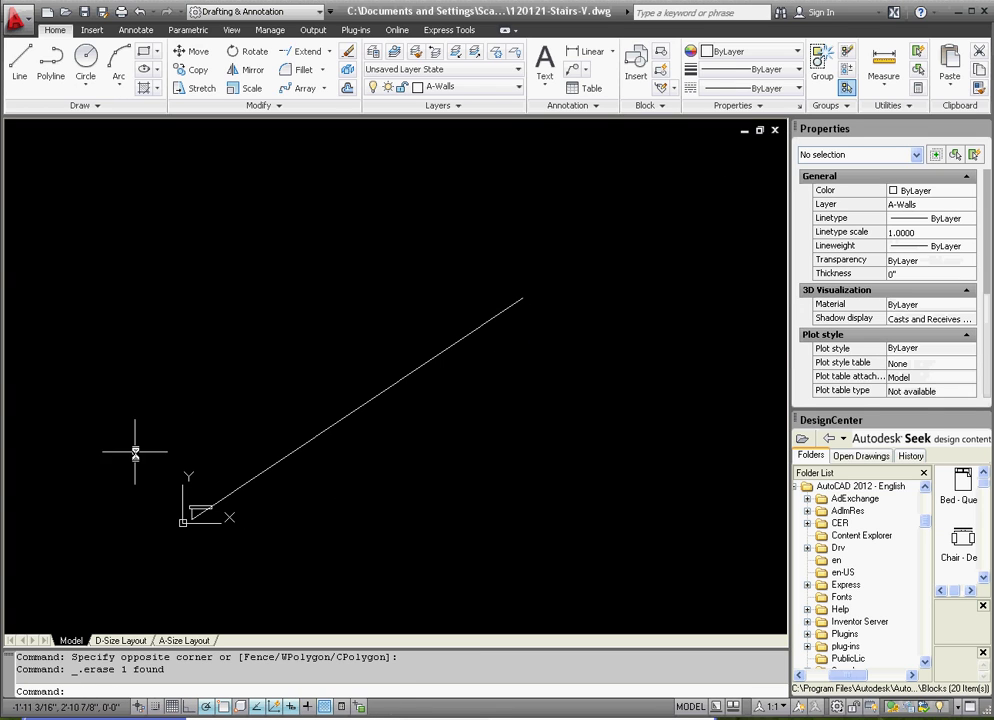
pyautogui.scroll(3, 195, 512)
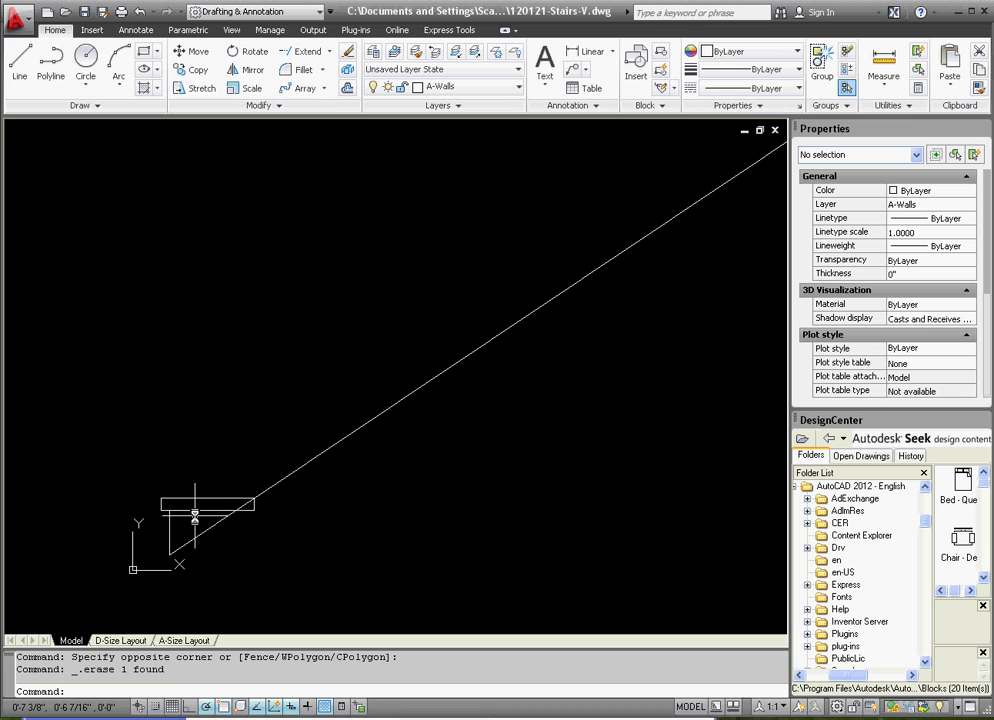
pyautogui.scroll(-2, 150, 335)
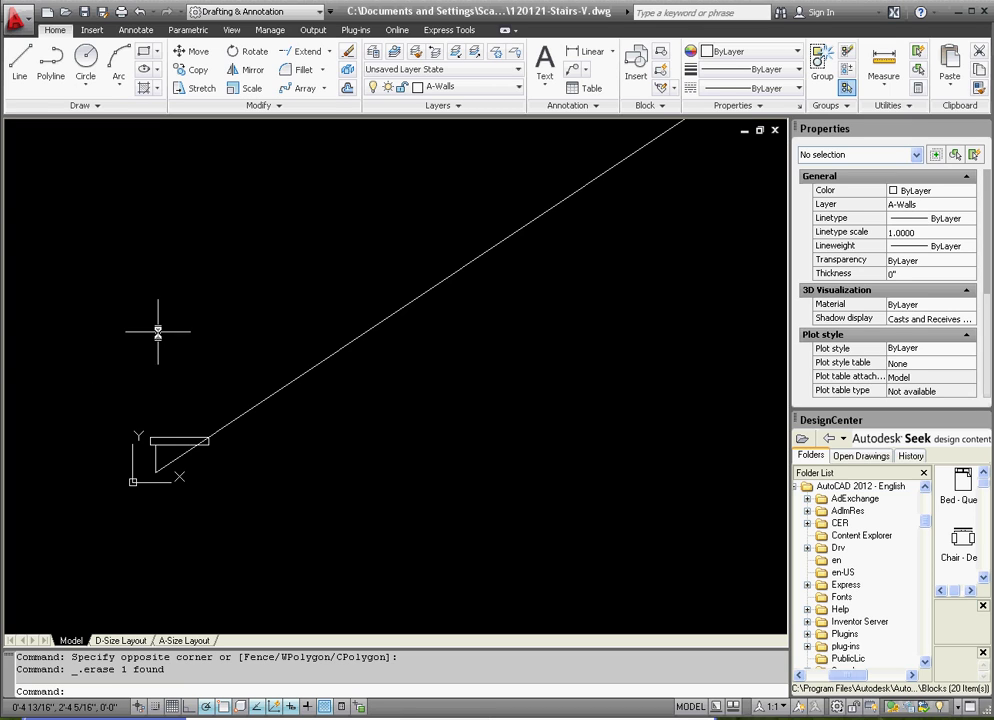
pyautogui.scroll(-2, 206, 535)
pyautogui.scroll(2, 235, 437)
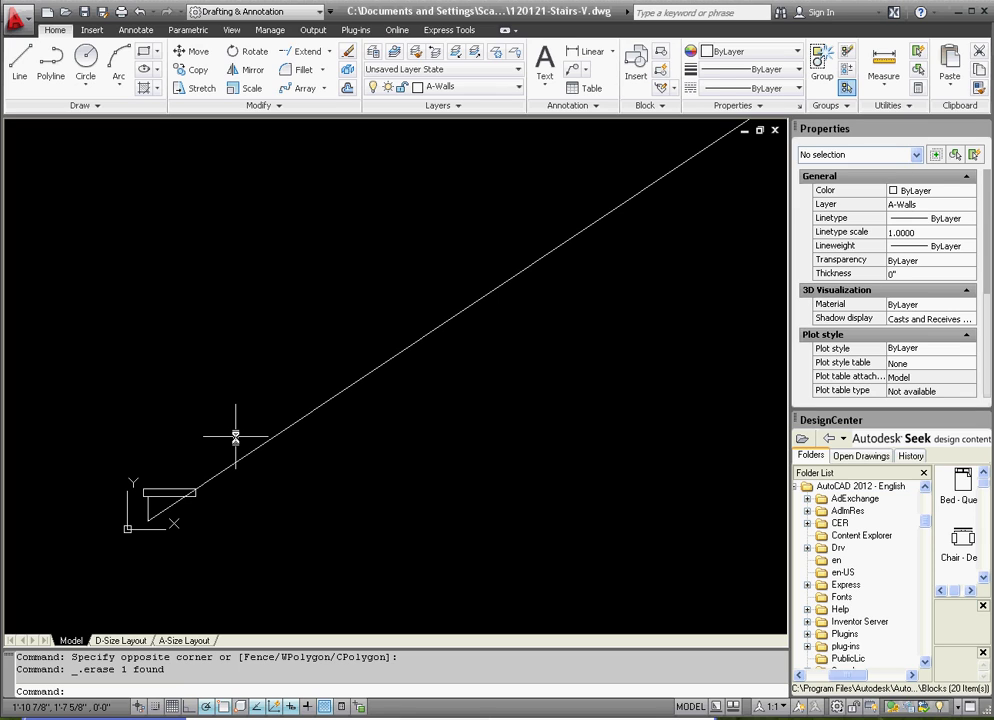
# Show the Array drop-down listing Rectangular, Path and Polar Array
pyautogui.click(323, 90)
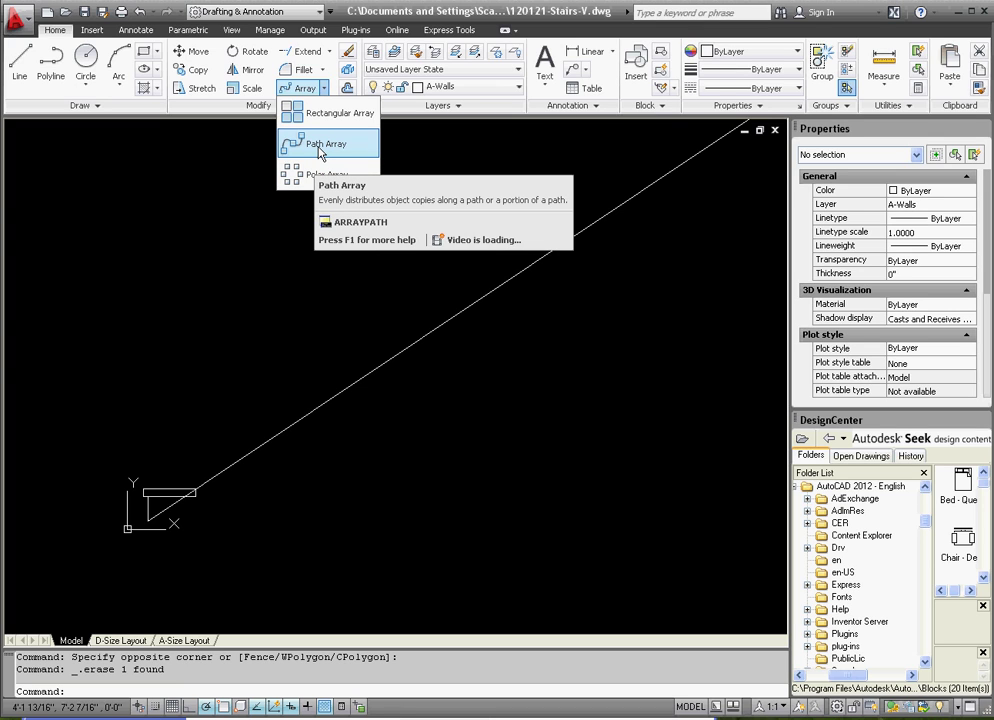
# Start a Path Array with the tread/riser unit selected as the object to repeat
pyautogui.click(320, 149)
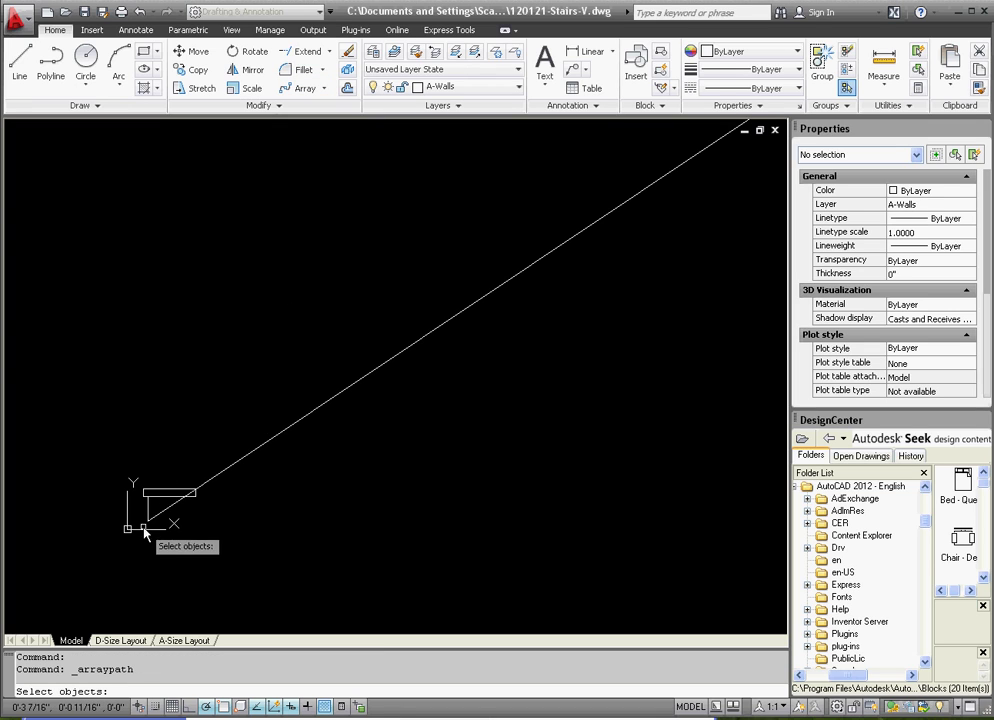
pyautogui.scroll(2, 145, 533)
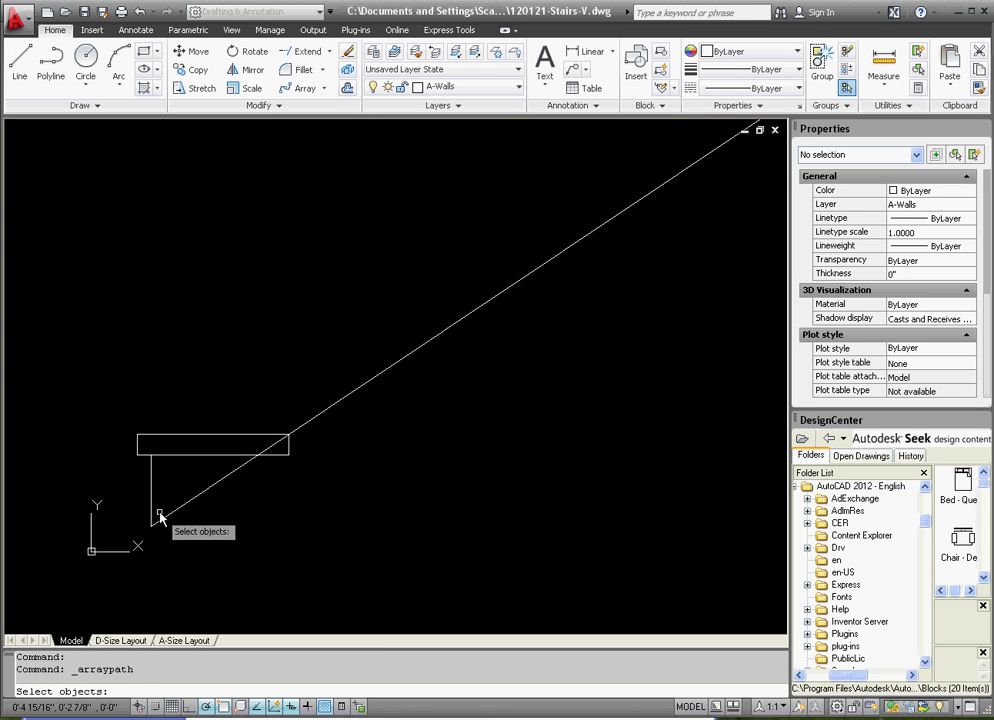
pyautogui.click(193, 459)
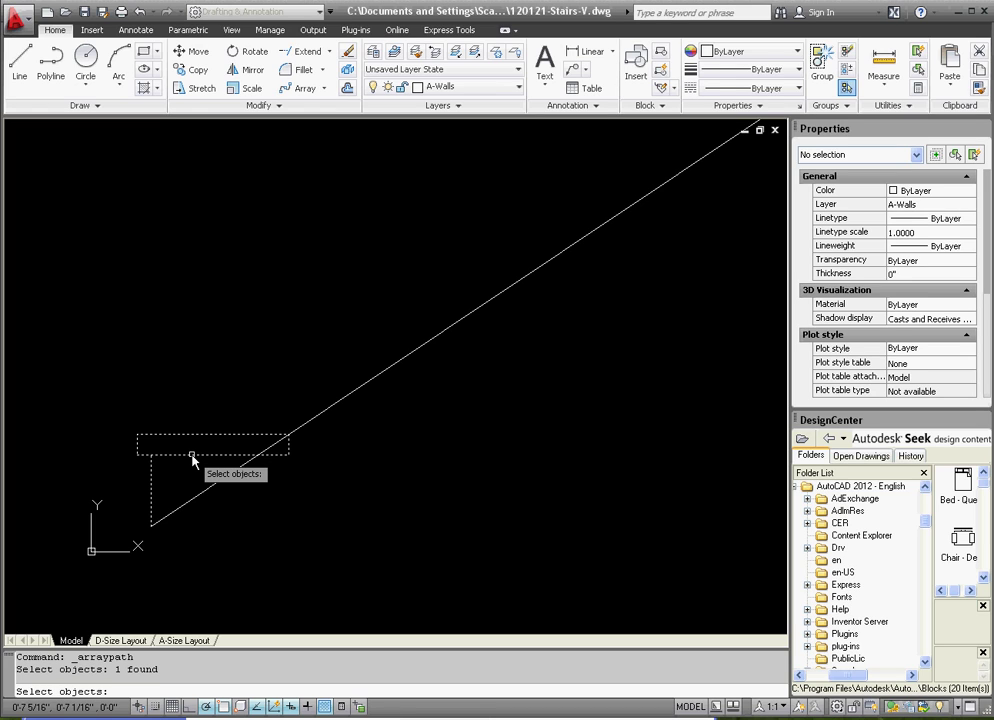
pyautogui.press('Return')
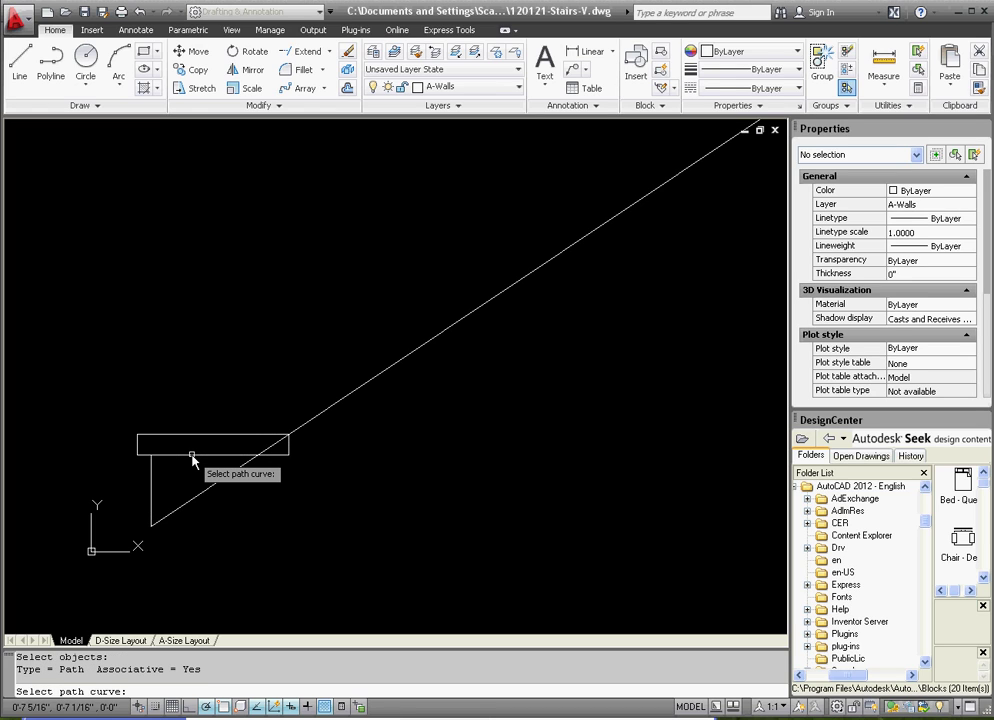
# Array 16 items along the diagonal line, spaced one tread apart at the tread endpoint
pyautogui.click(362, 390)
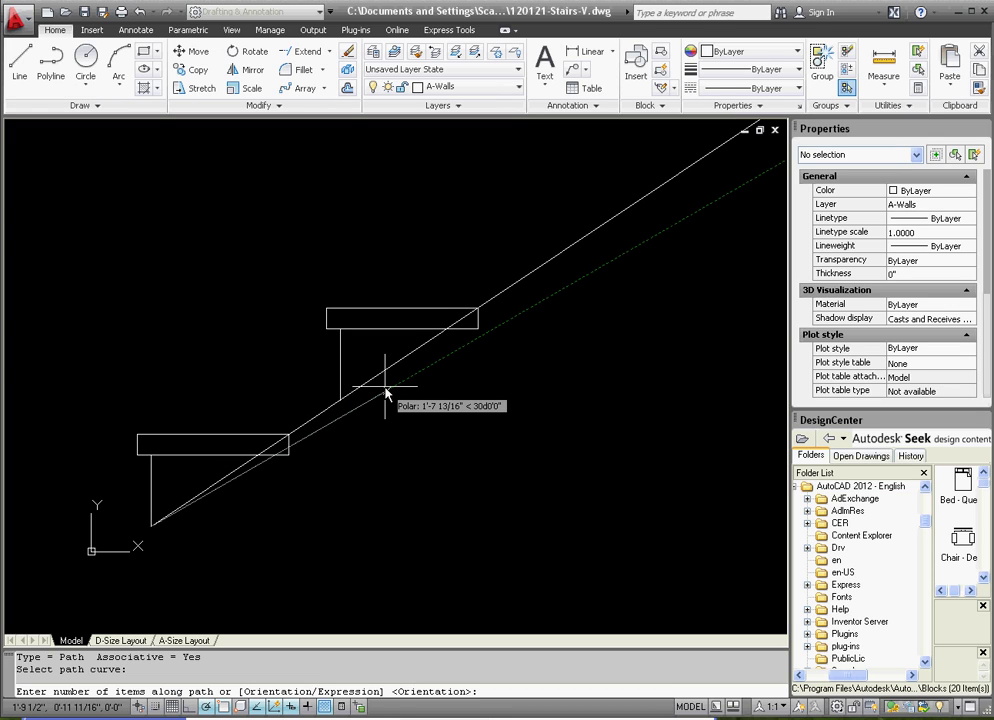
pyautogui.write('16')
pyautogui.press('Return')
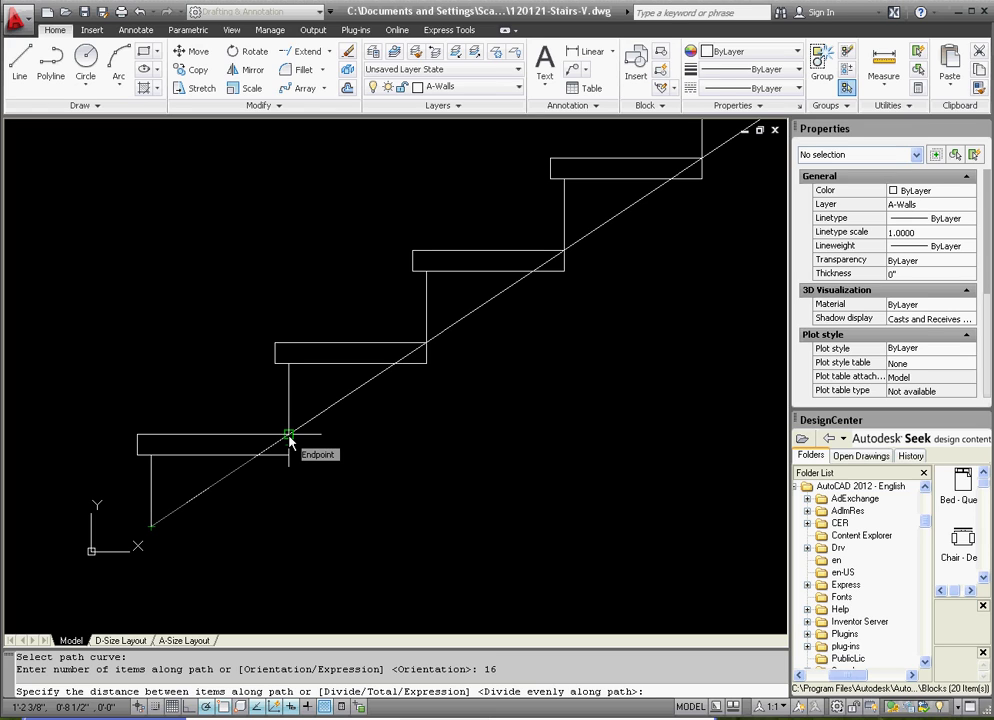
pyautogui.click(289, 437)
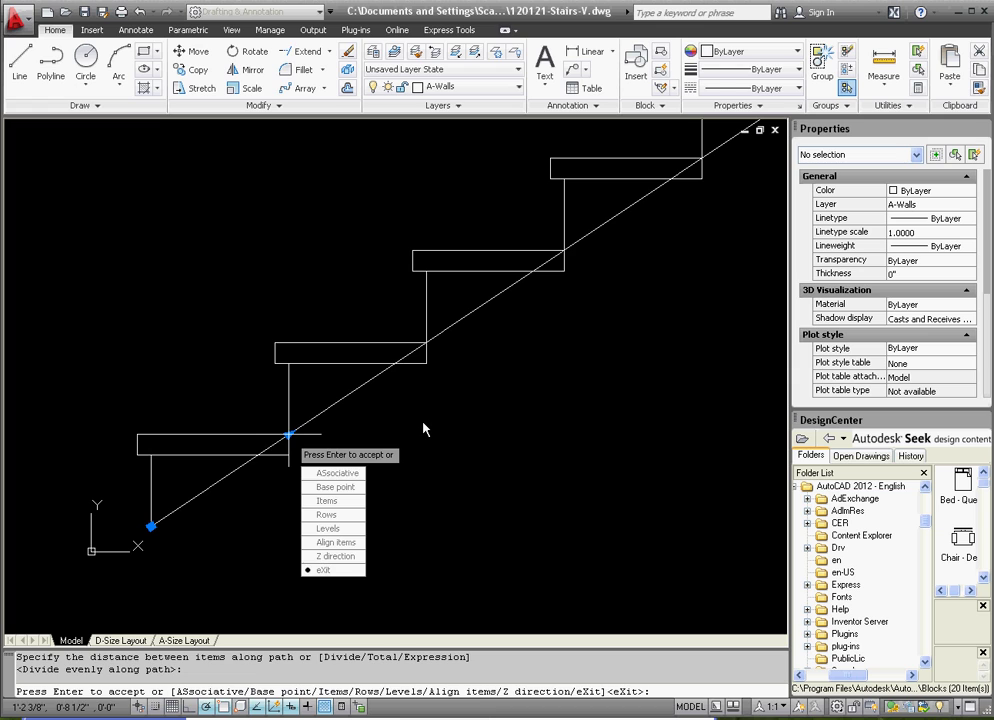
pyautogui.press('Return')
# Select the stair array to check its 16 items at 1'-0" spacing, then deselect it
pyautogui.scroll(-4, 177, 465)
pyautogui.scroll(-4, 548, 344)
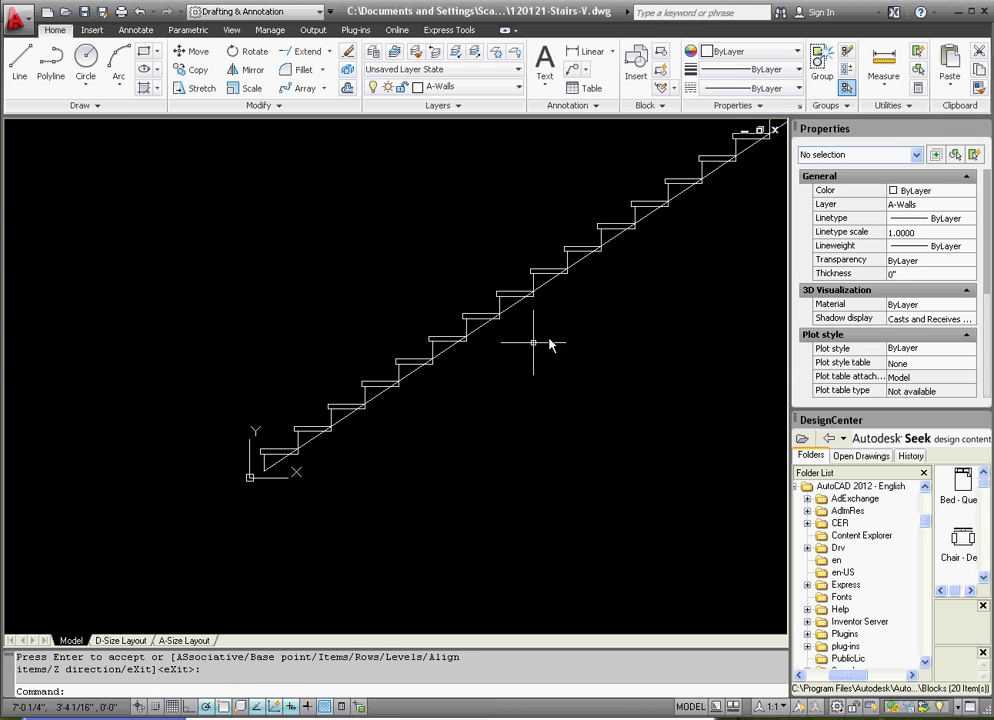
pyautogui.scroll(2, 677, 211)
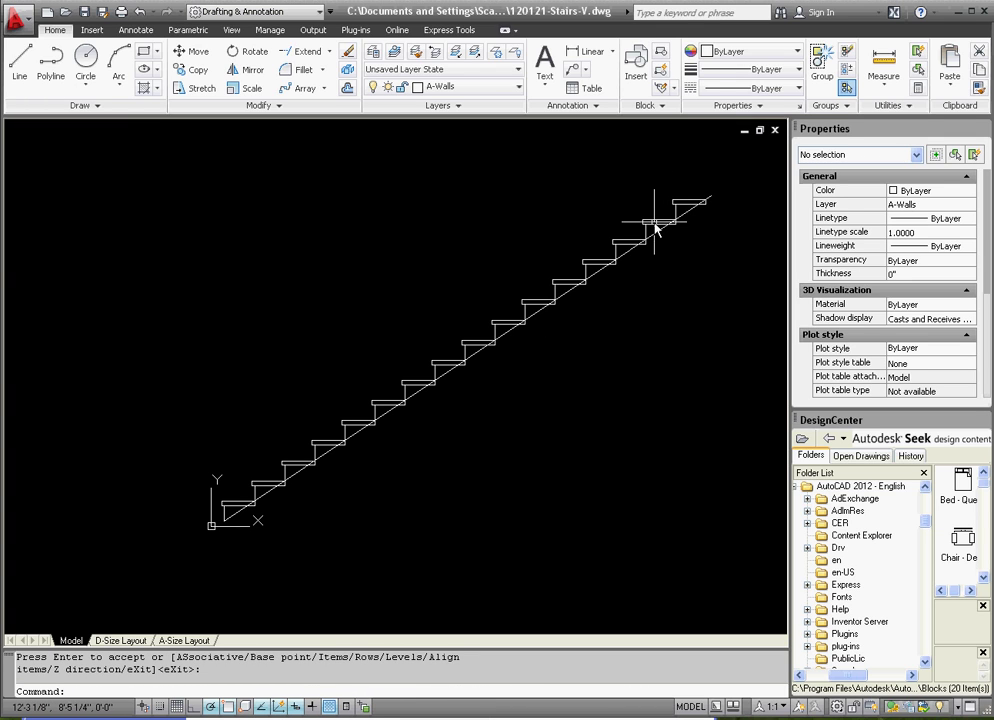
pyautogui.press('Return')
pyautogui.click(655, 230)
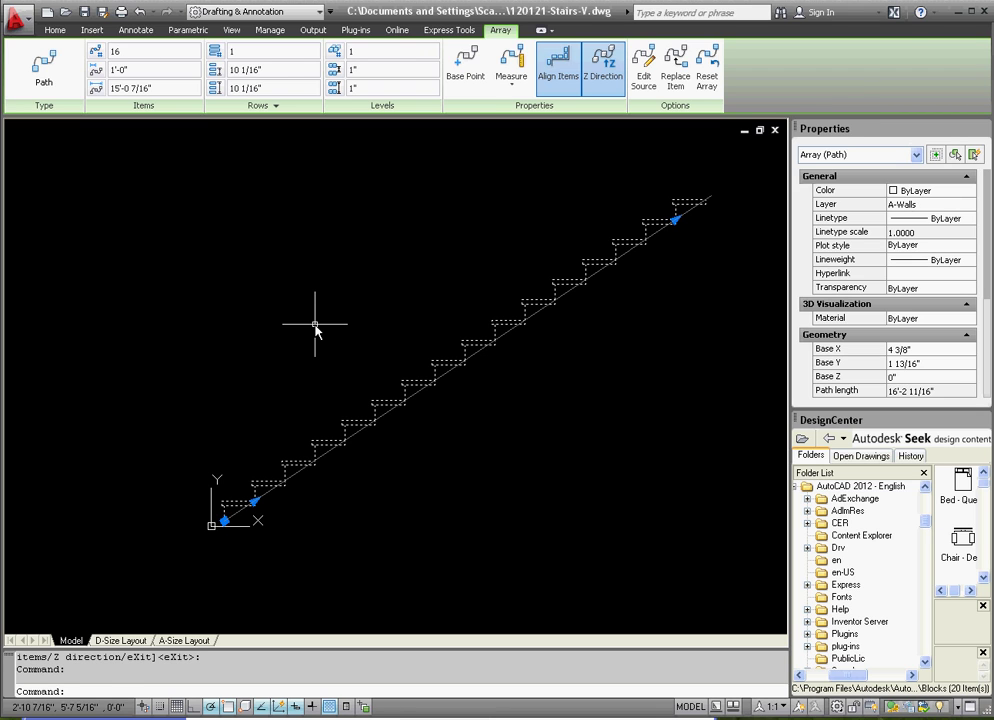
pyautogui.press('Escape')
pyautogui.press('Escape')
# Make Dimension the current layer and add a linear dimension from the stair's bottom to its top
pyautogui.click(463, 89)
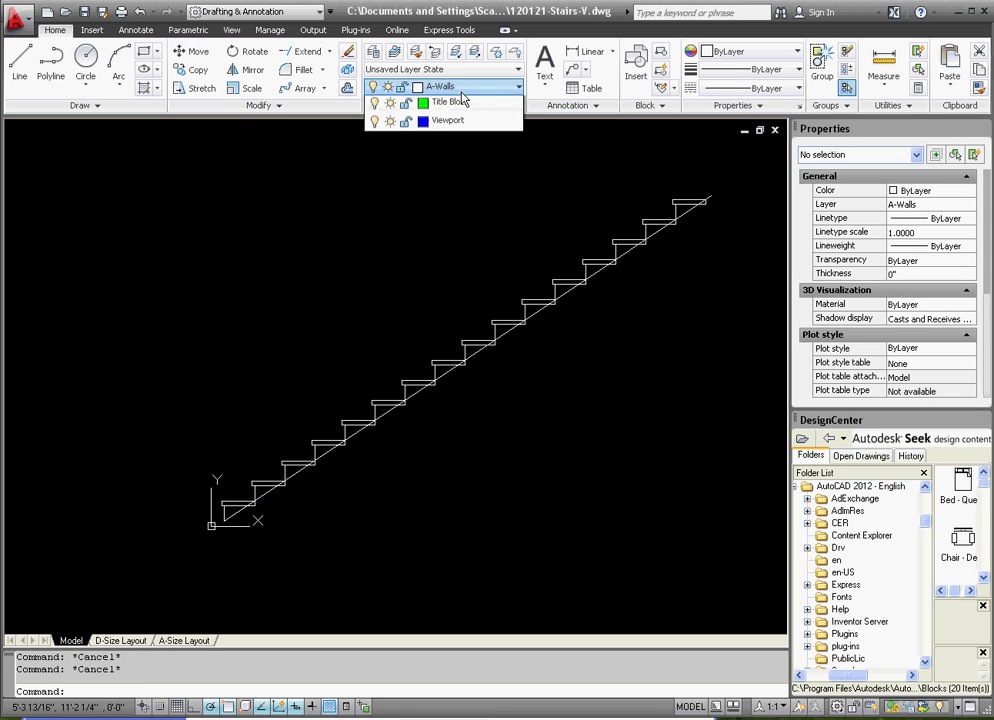
pyautogui.click(445, 162)
pyautogui.click(585, 51)
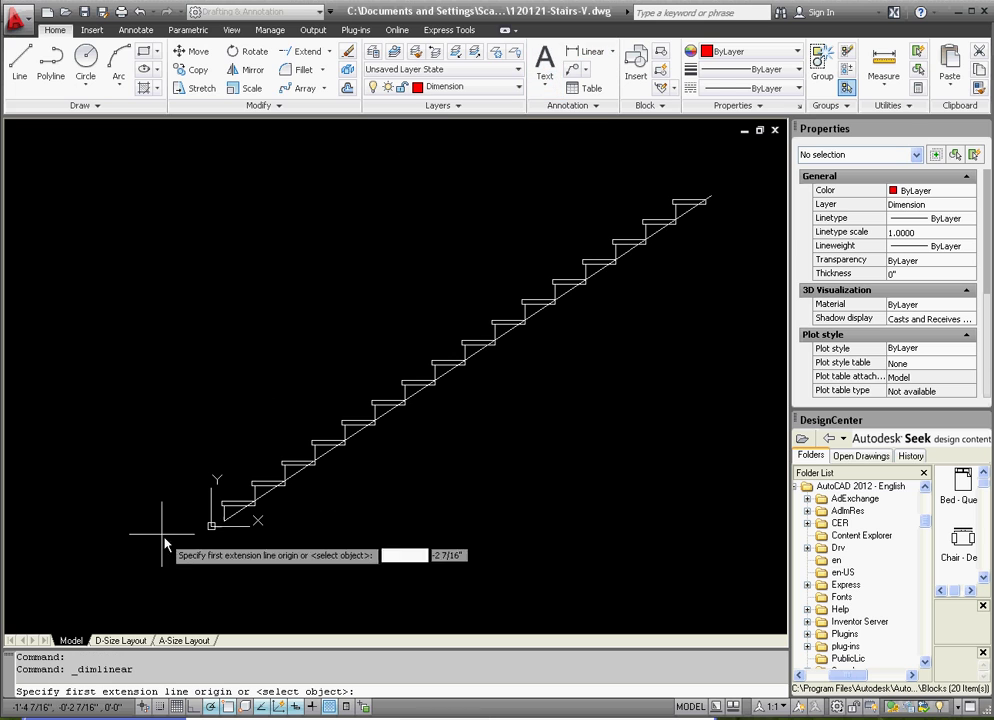
pyautogui.click(221, 522)
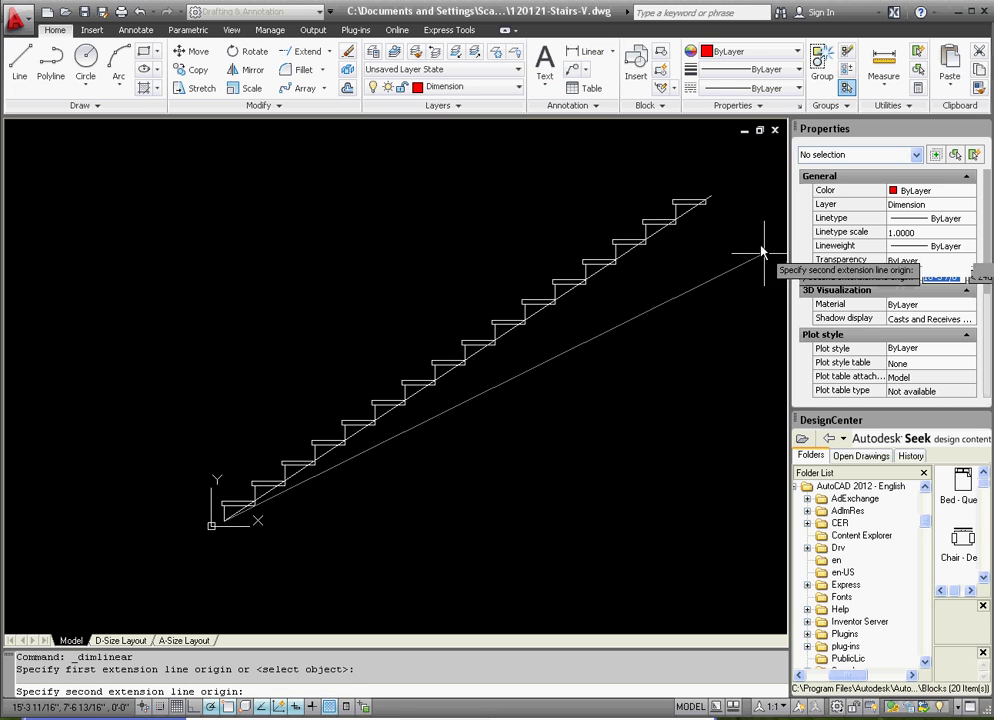
pyautogui.scroll(3, 709, 208)
pyautogui.click(714, 185)
pyautogui.scroll(-3, 722, 180)
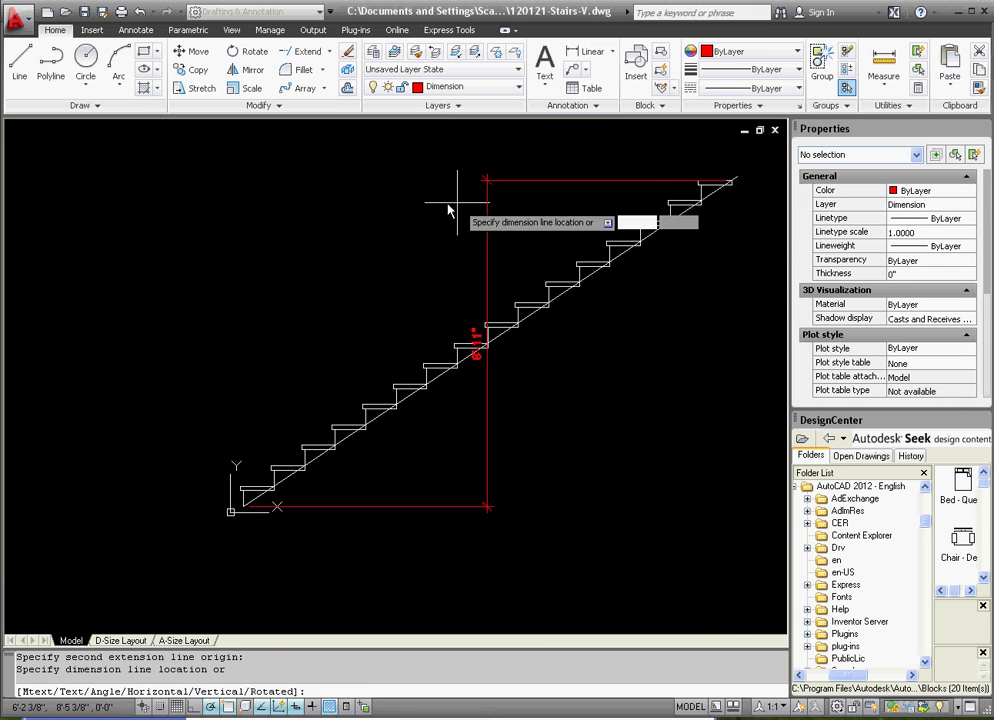